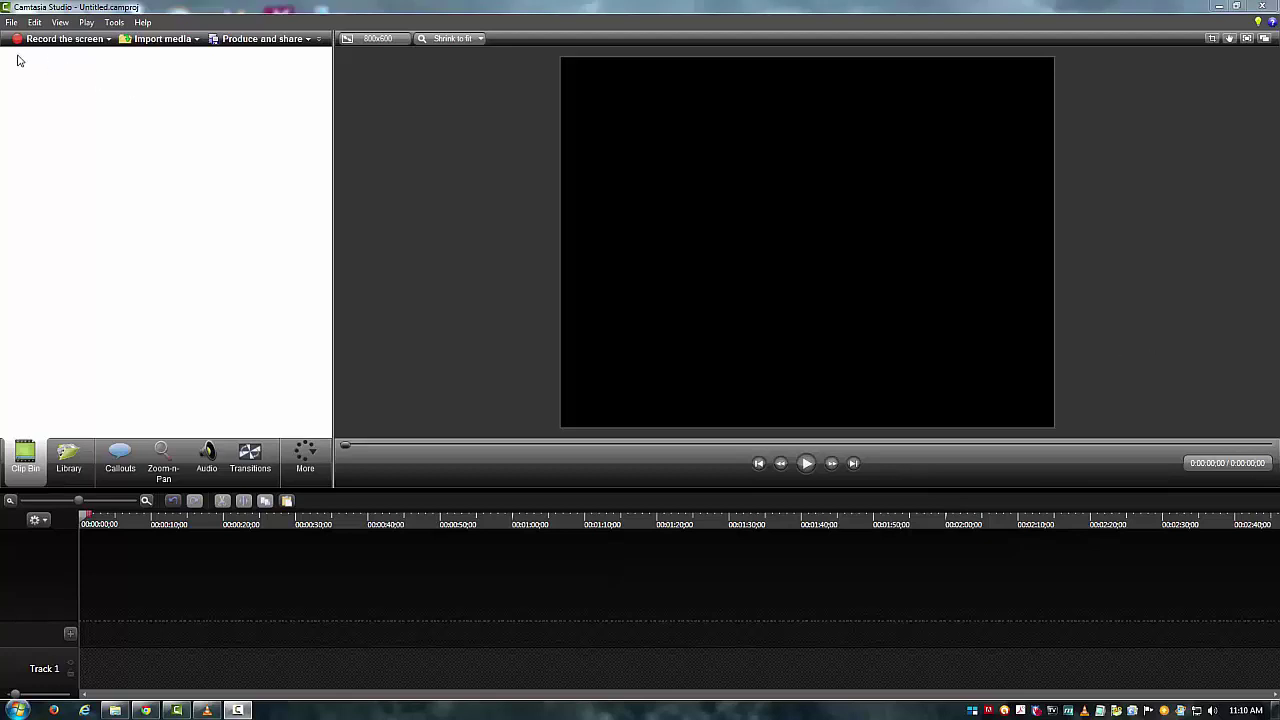
# - Import the GOPR0004.MP4 pool video from the Open dialog into the Clip Bin
pyautogui.click(150, 39)
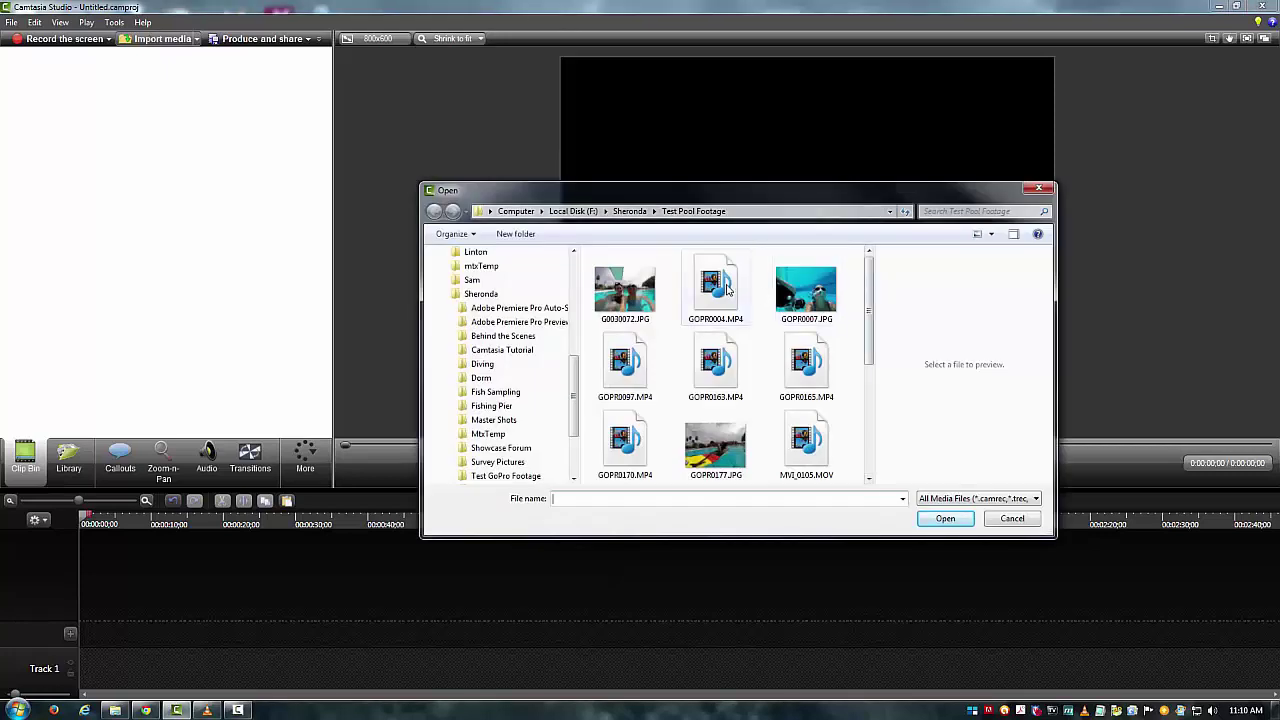
pyautogui.click(727, 289)
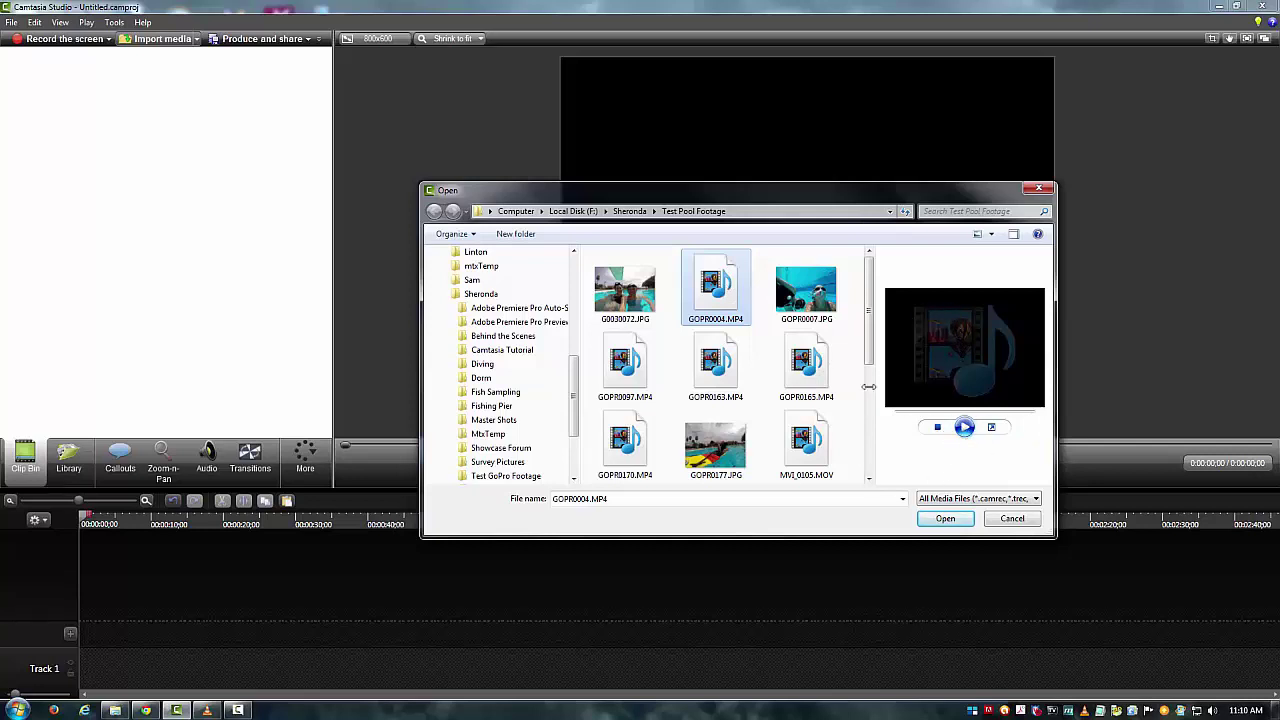
pyautogui.doubleClick(729, 300)
pyautogui.moveTo(38, 93)
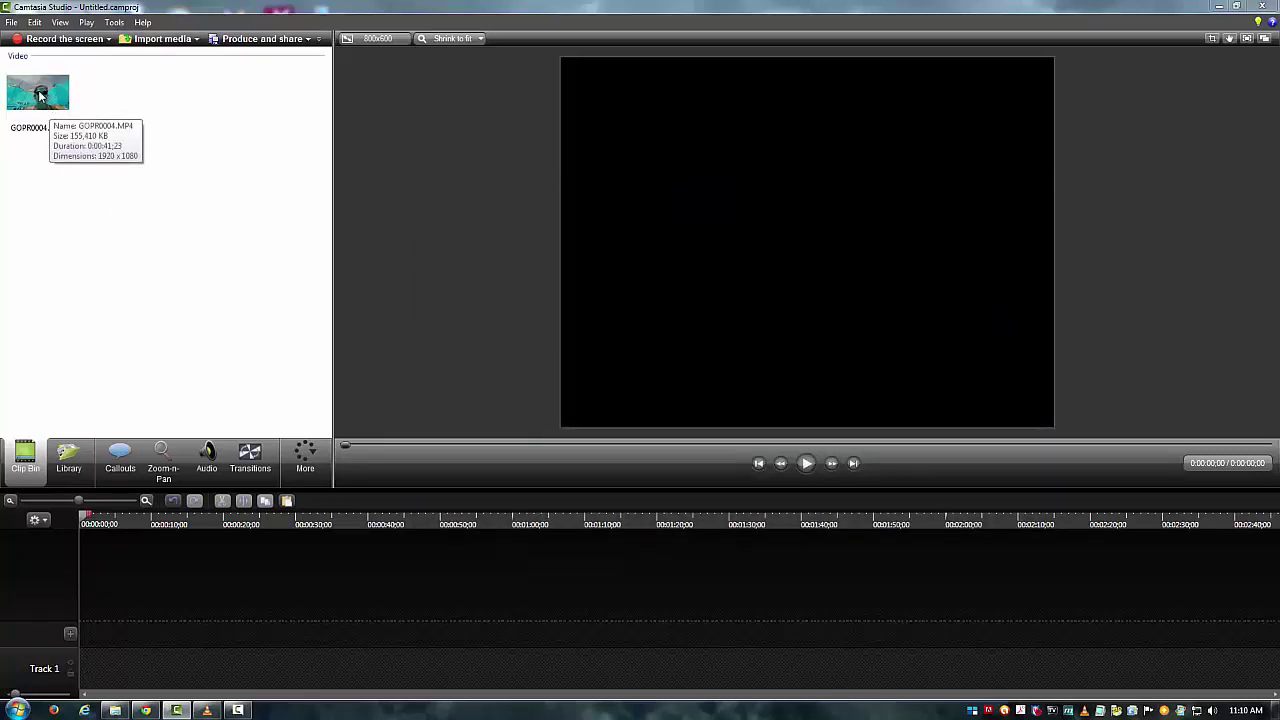
# - Place GOPR0004.MP4 on Track 1, aligned to the timeline start at 0:00
pyautogui.click(38, 92)
pyautogui.moveTo(23, 86); pyautogui.dragTo(90, 670)
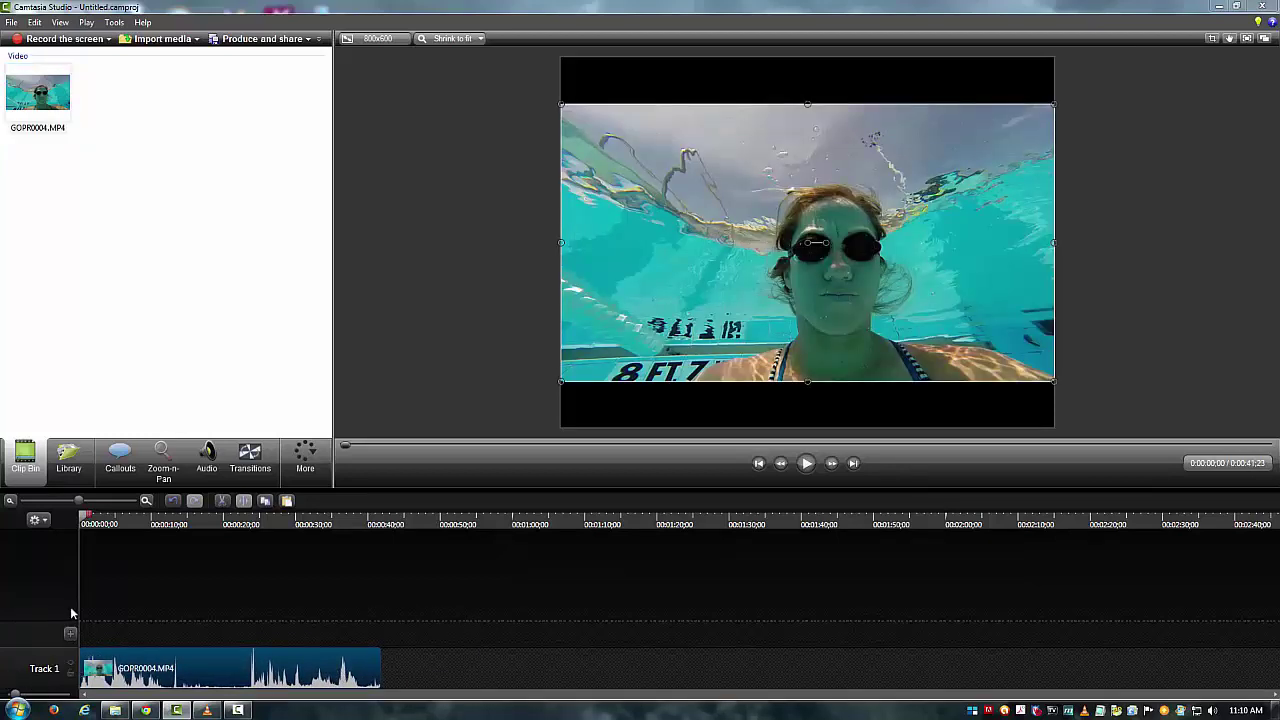
pyautogui.moveTo(133, 676); pyautogui.dragTo(151, 676)
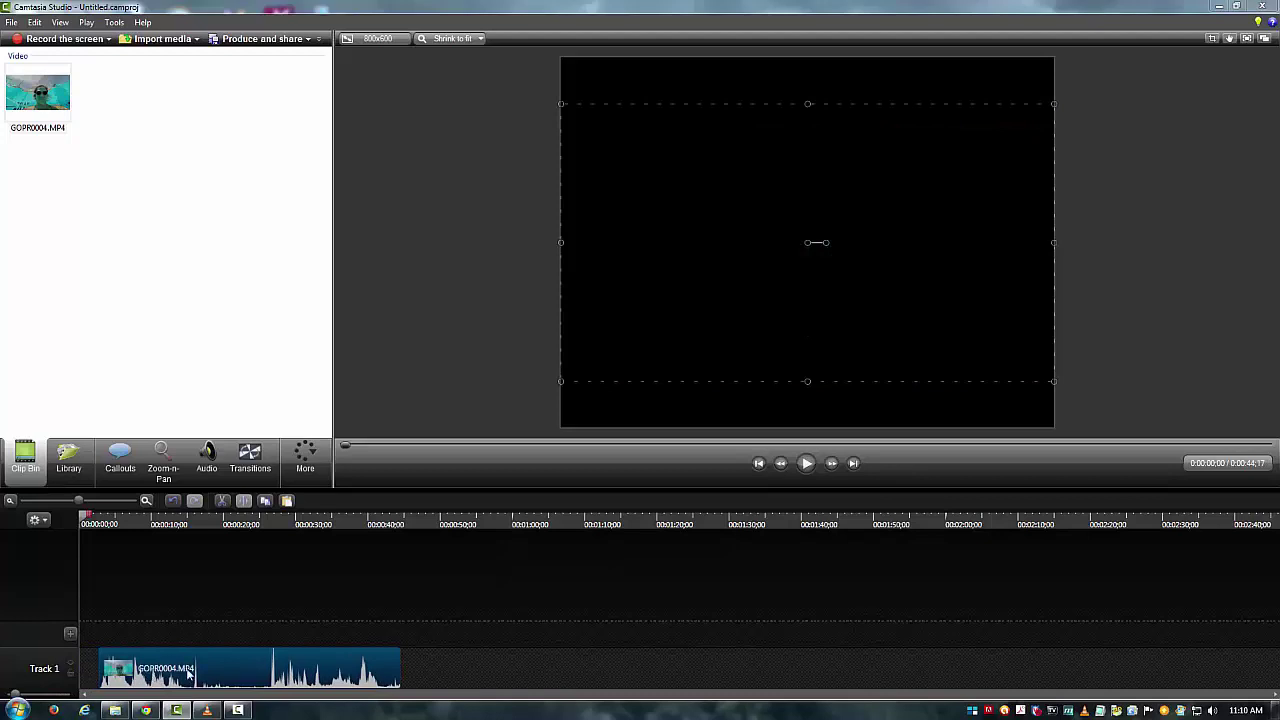
pyautogui.moveTo(295, 680); pyautogui.dragTo(277, 683)
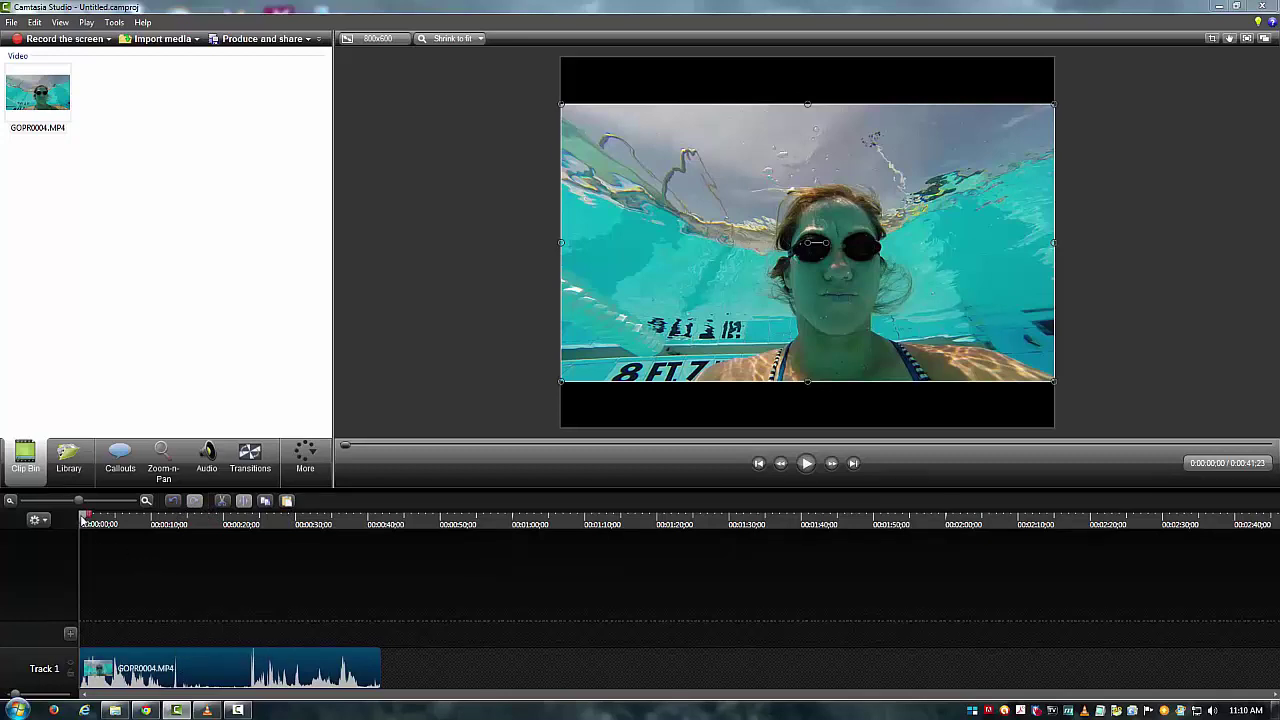
# - Split the Track 1 pool clip at 0:00:11:13 into two pieces
pyautogui.moveTo(84, 520); pyautogui.dragTo(165, 524)
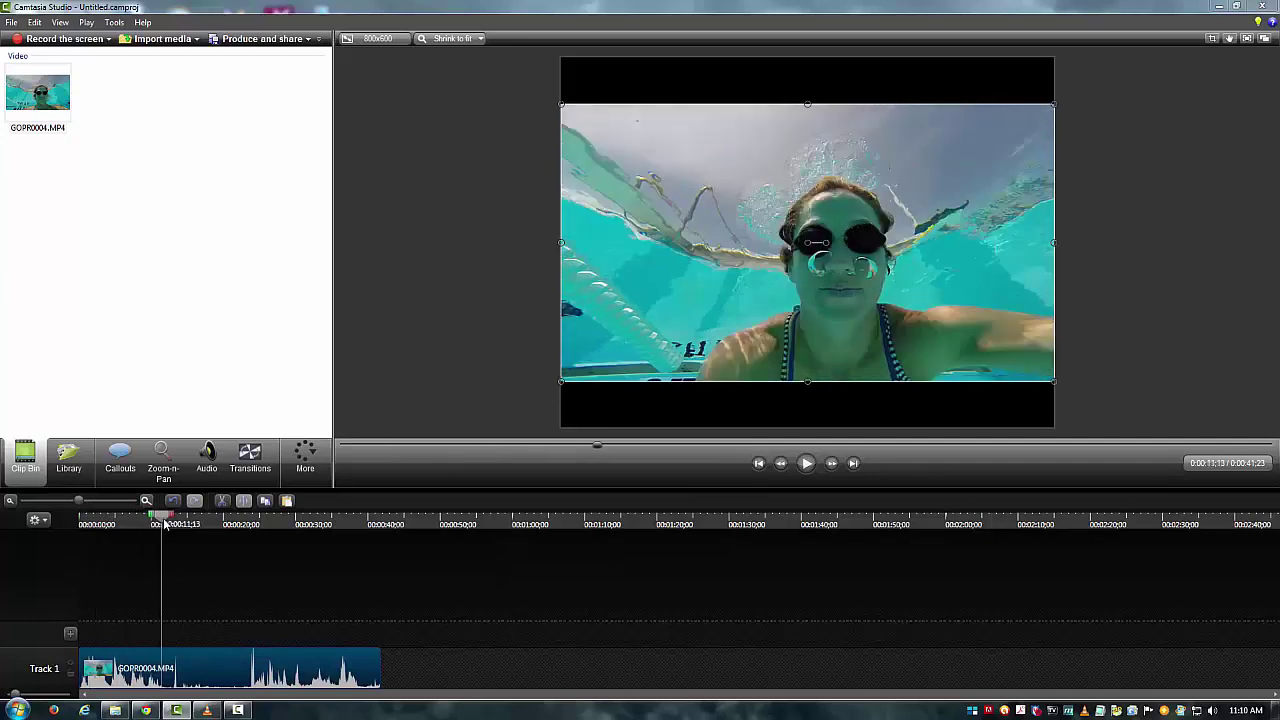
pyautogui.click(244, 507)
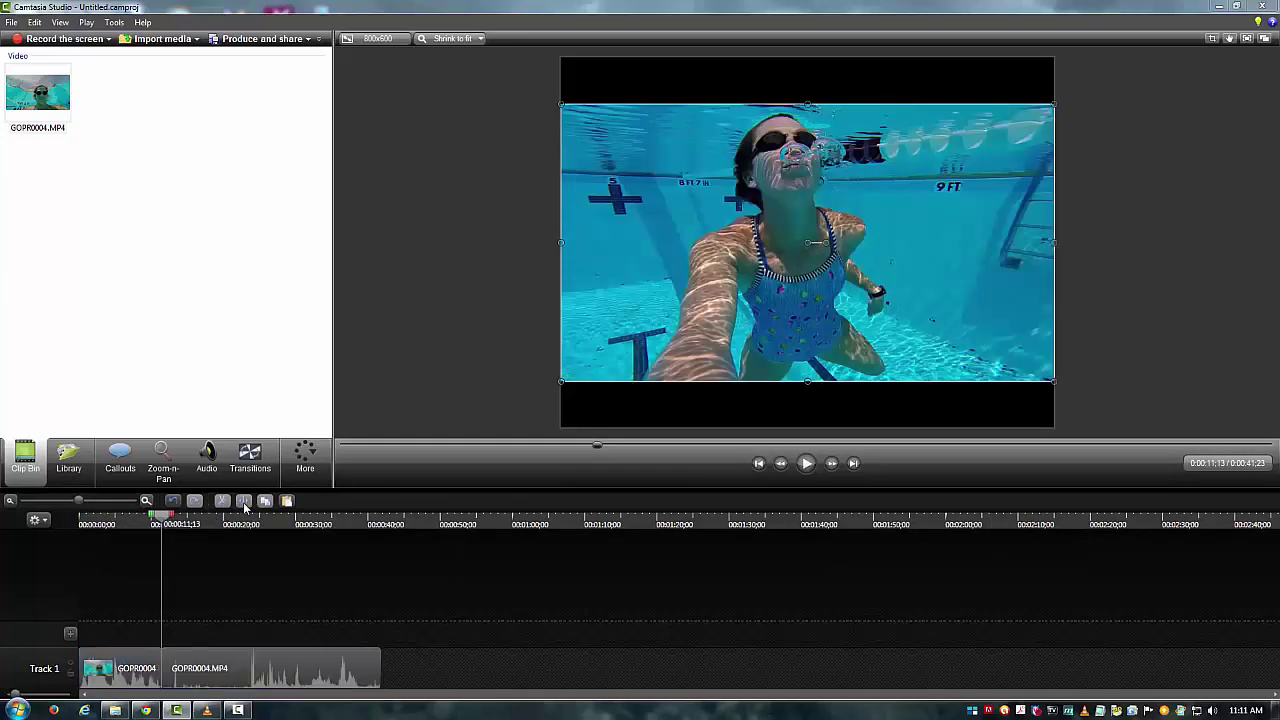
pyautogui.click(153, 675)
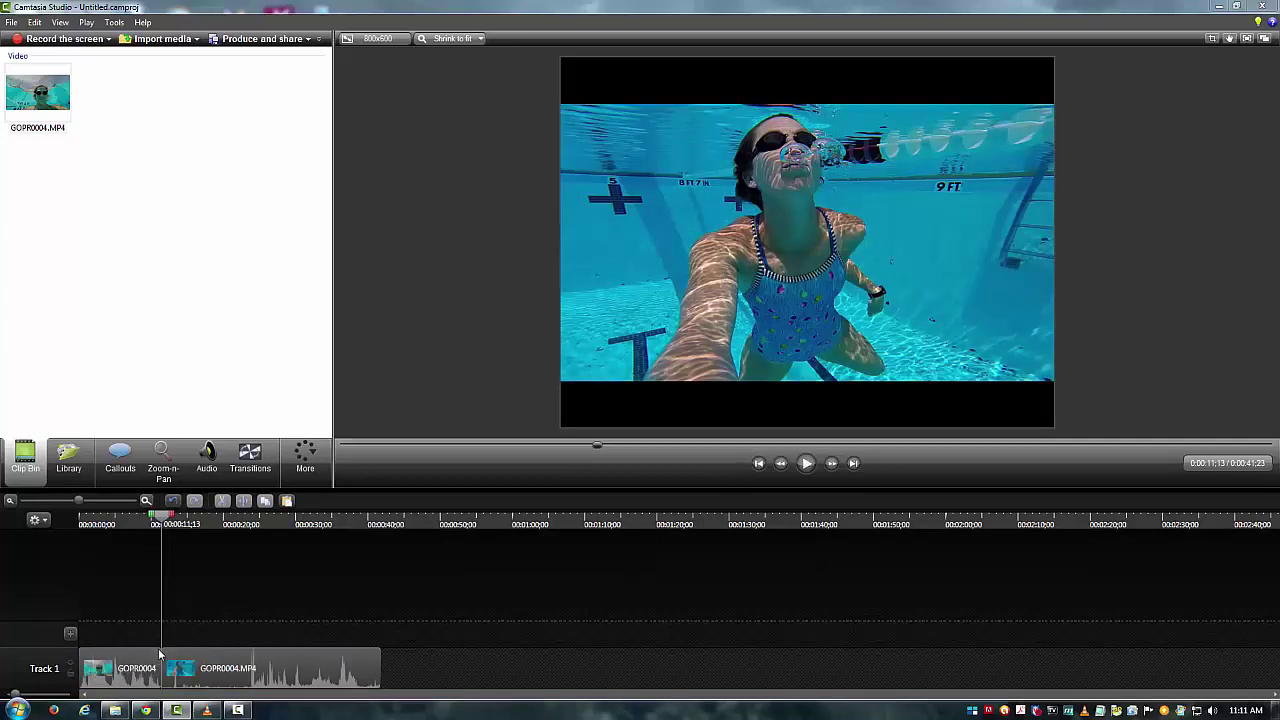
pyautogui.click(190, 667)
pyautogui.click(125, 668)
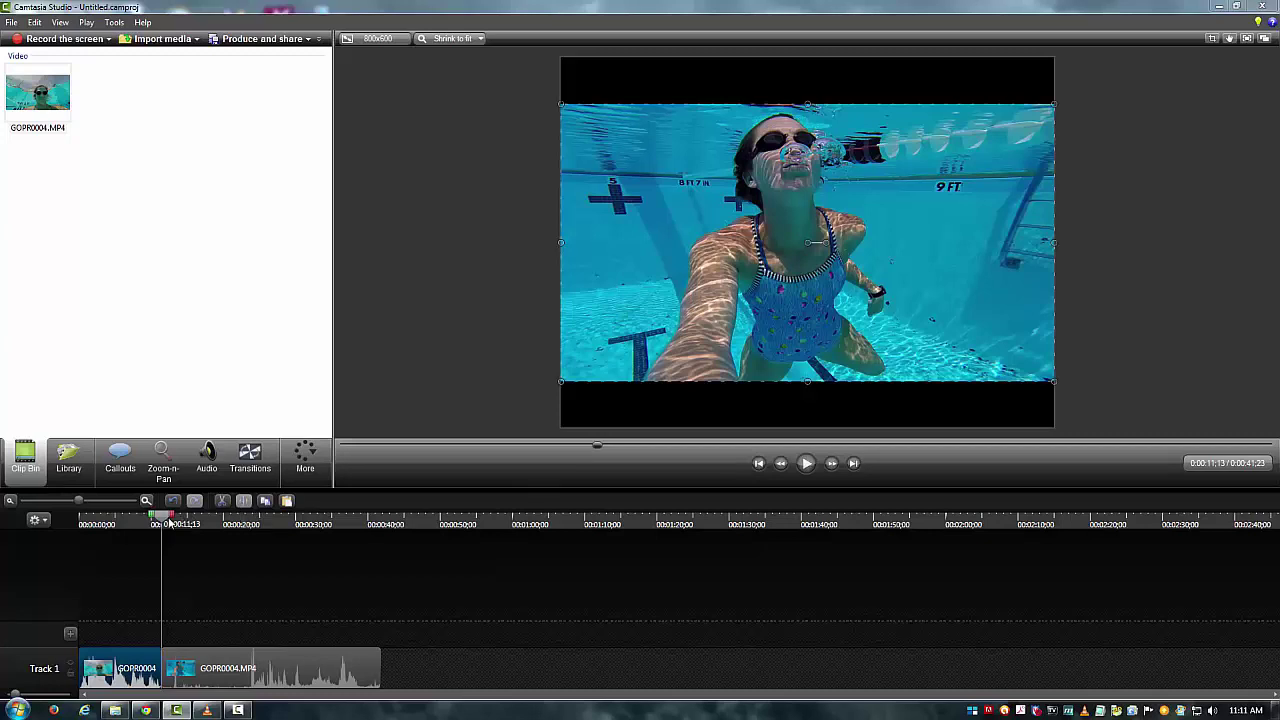
# - Split the second piece again at 0:00:12:22, creating a short sliver
pyautogui.moveTo(162, 522); pyautogui.dragTo(173, 525)
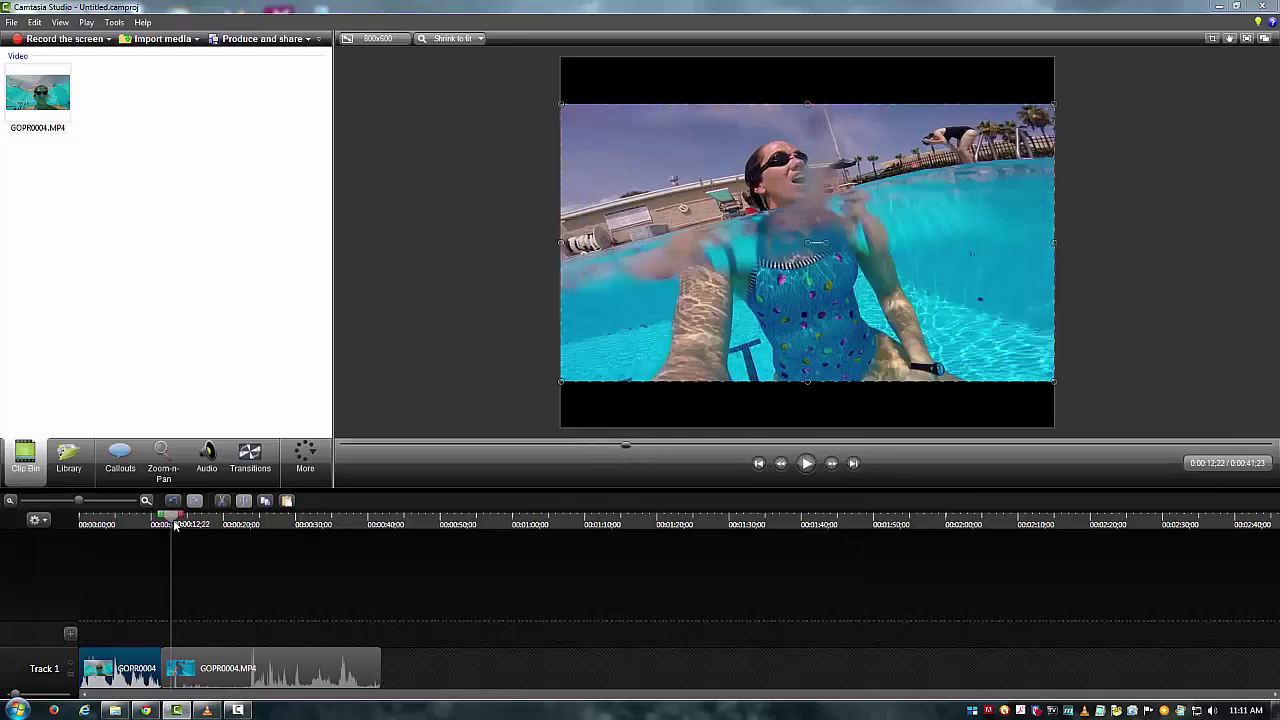
pyautogui.click(236, 656)
pyautogui.click(242, 503)
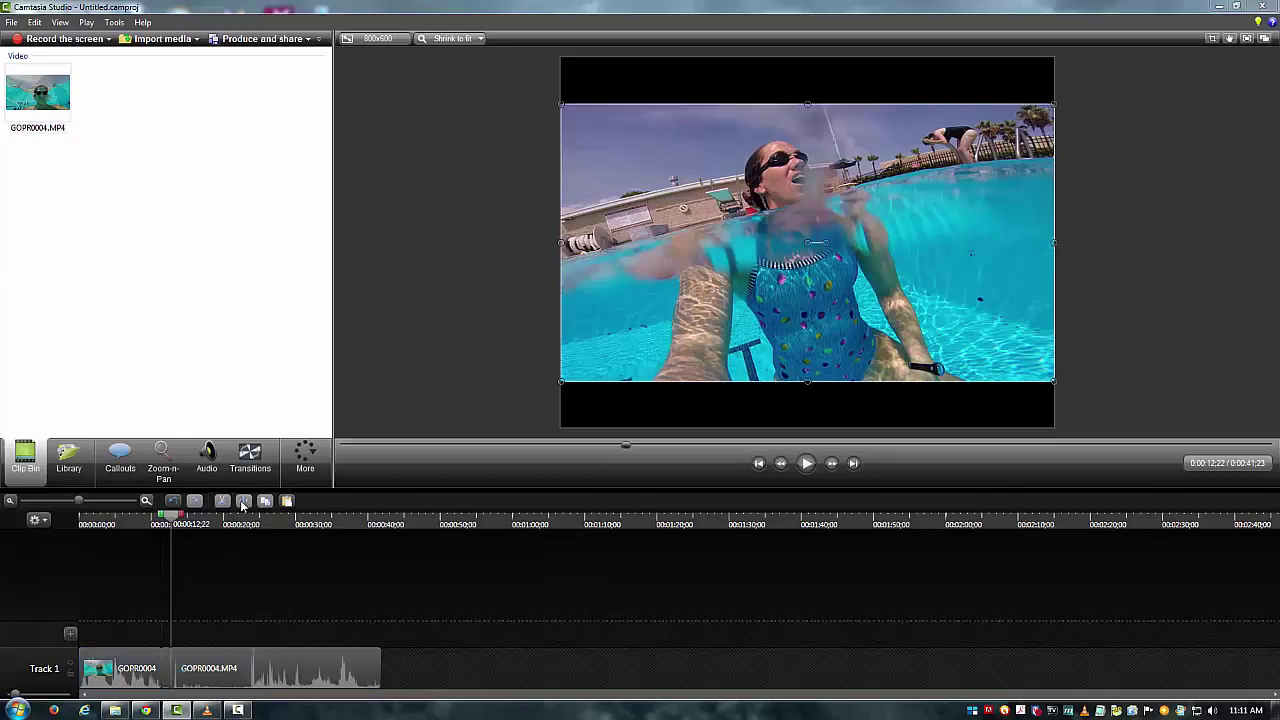
# - Drag the short sliver from near 0:12 to after the second piece on Track 1
pyautogui.click(168, 667)
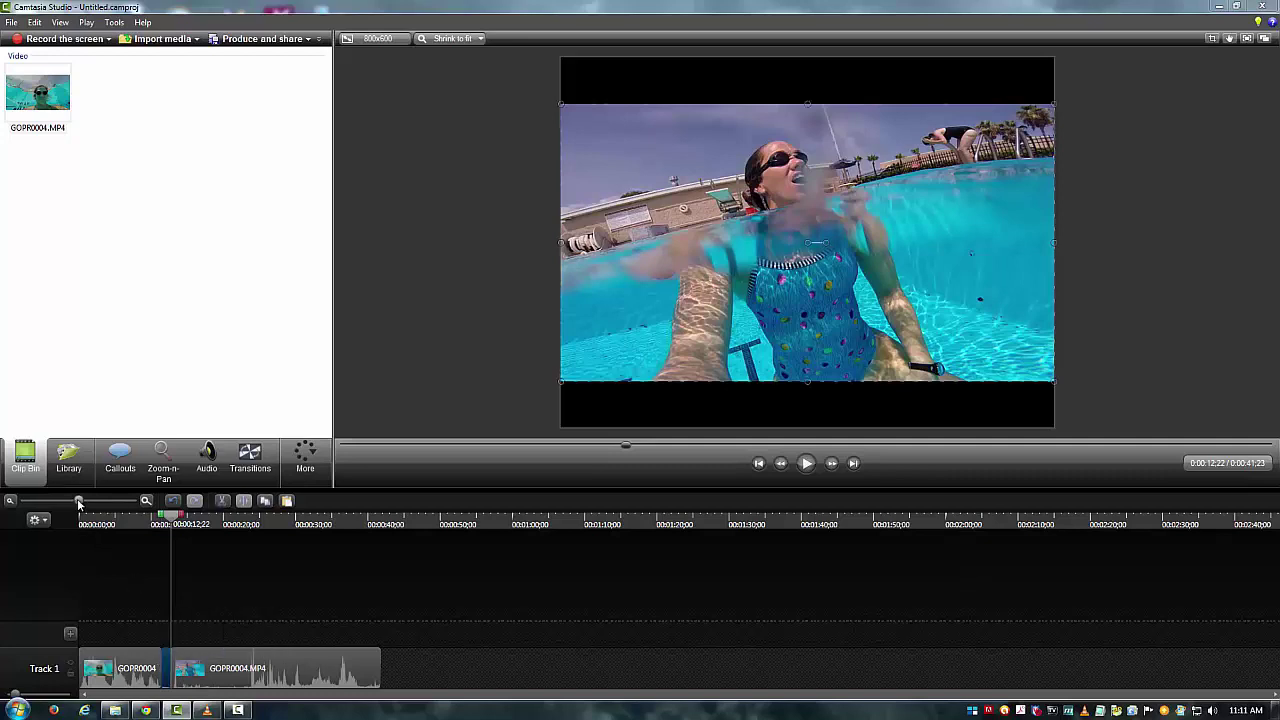
pyautogui.moveTo(79, 503); pyautogui.dragTo(100, 501)
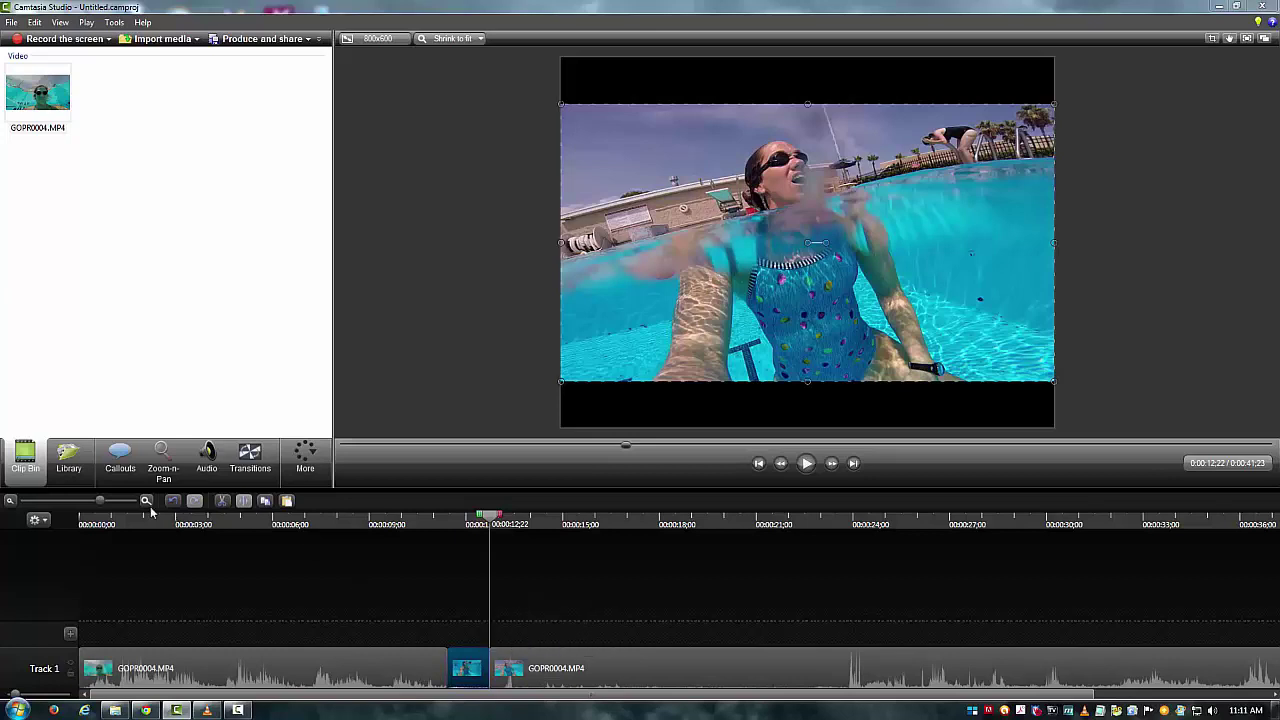
pyautogui.moveTo(104, 505); pyautogui.dragTo(102, 505)
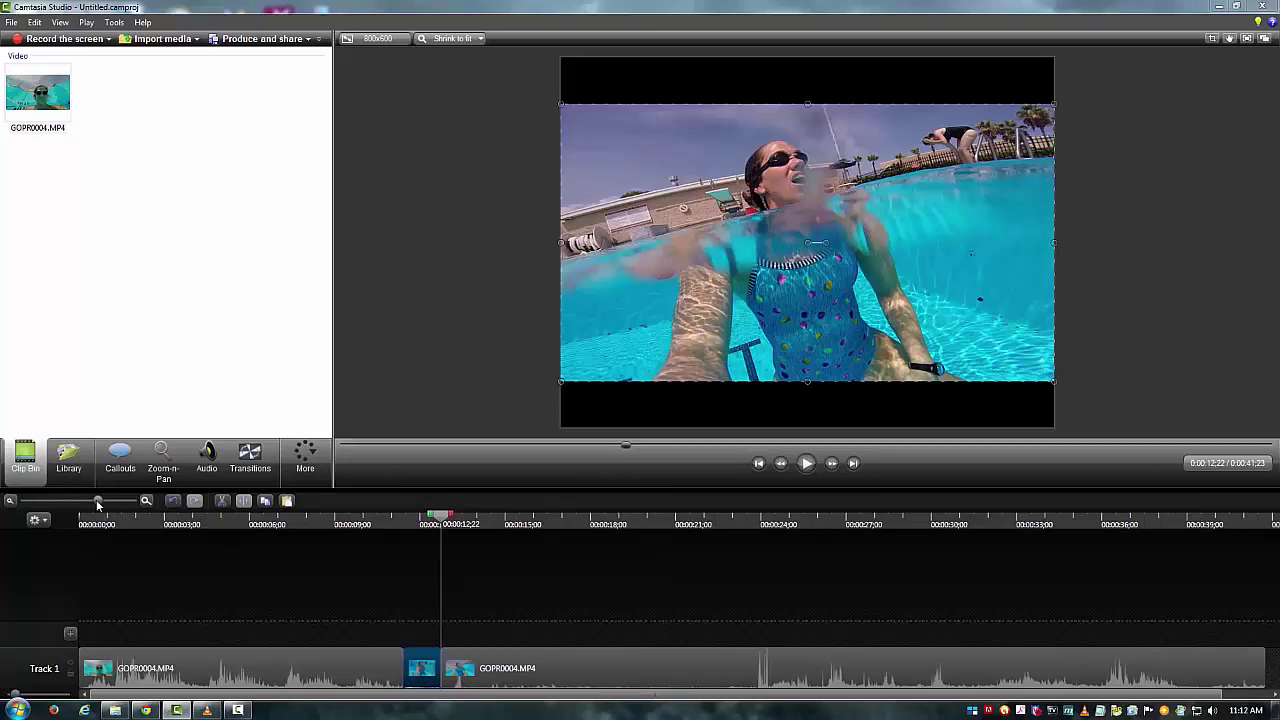
pyautogui.moveTo(98, 503); pyautogui.dragTo(90, 503)
pyautogui.moveTo(280, 668)
pyautogui.mouseDown()
pyautogui.moveTo(915, 634)
pyautogui.moveTo(779, 678)
pyautogui.mouseUp()
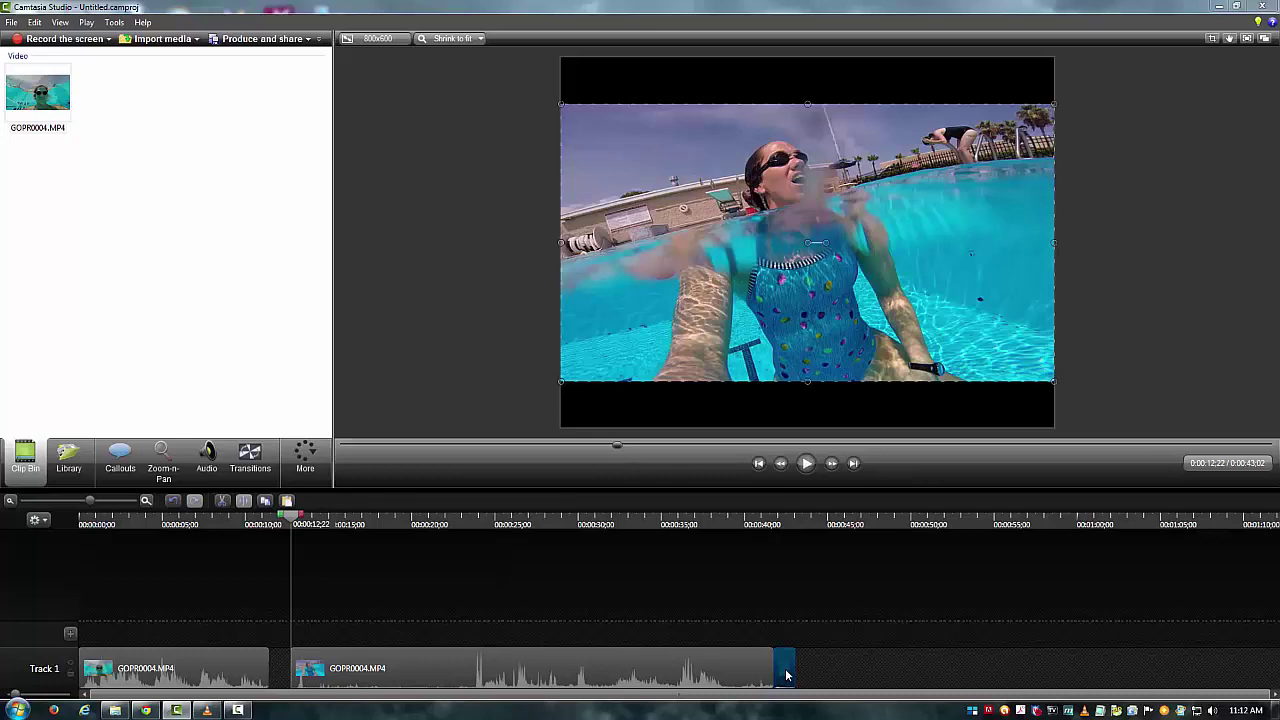
# - Undo the move, then cut the sliver and paste it at 0:41:23, the end of Track 1
pyautogui.hotkey('ctrl', 'z')
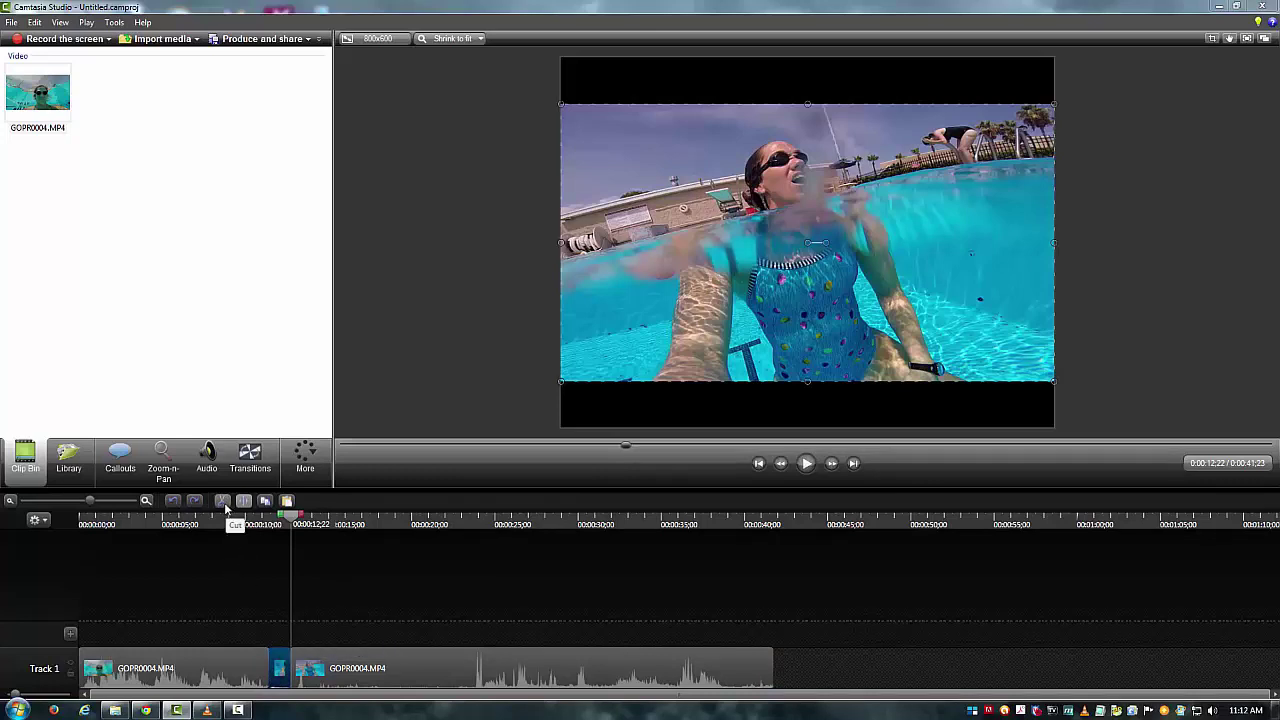
pyautogui.click(224, 502)
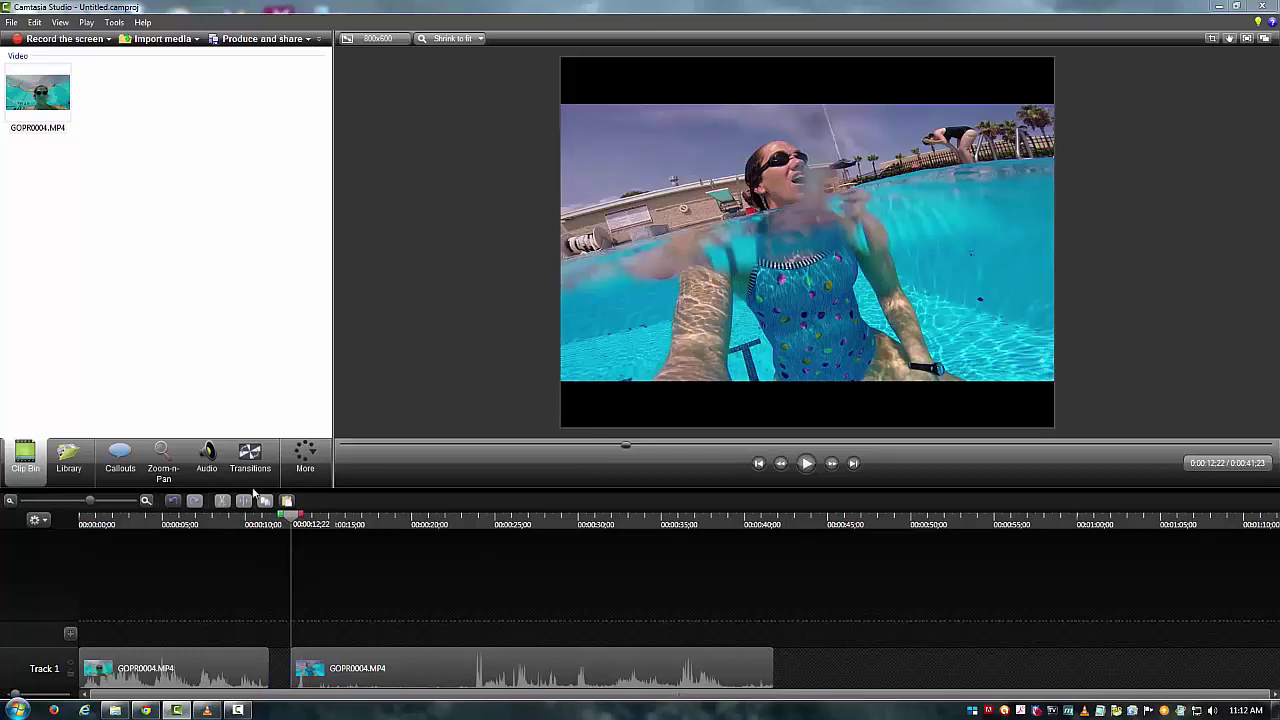
pyautogui.moveTo(295, 519); pyautogui.dragTo(774, 520)
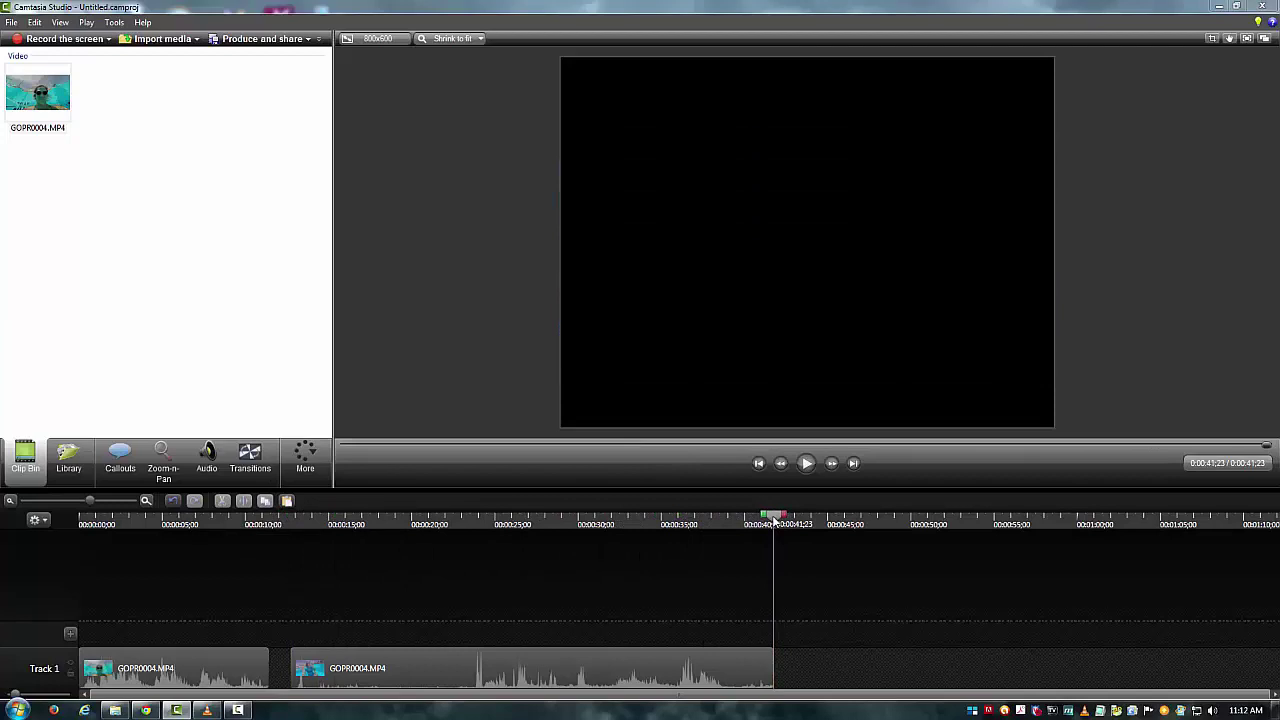
pyautogui.hotkey('ctrl', 'v')
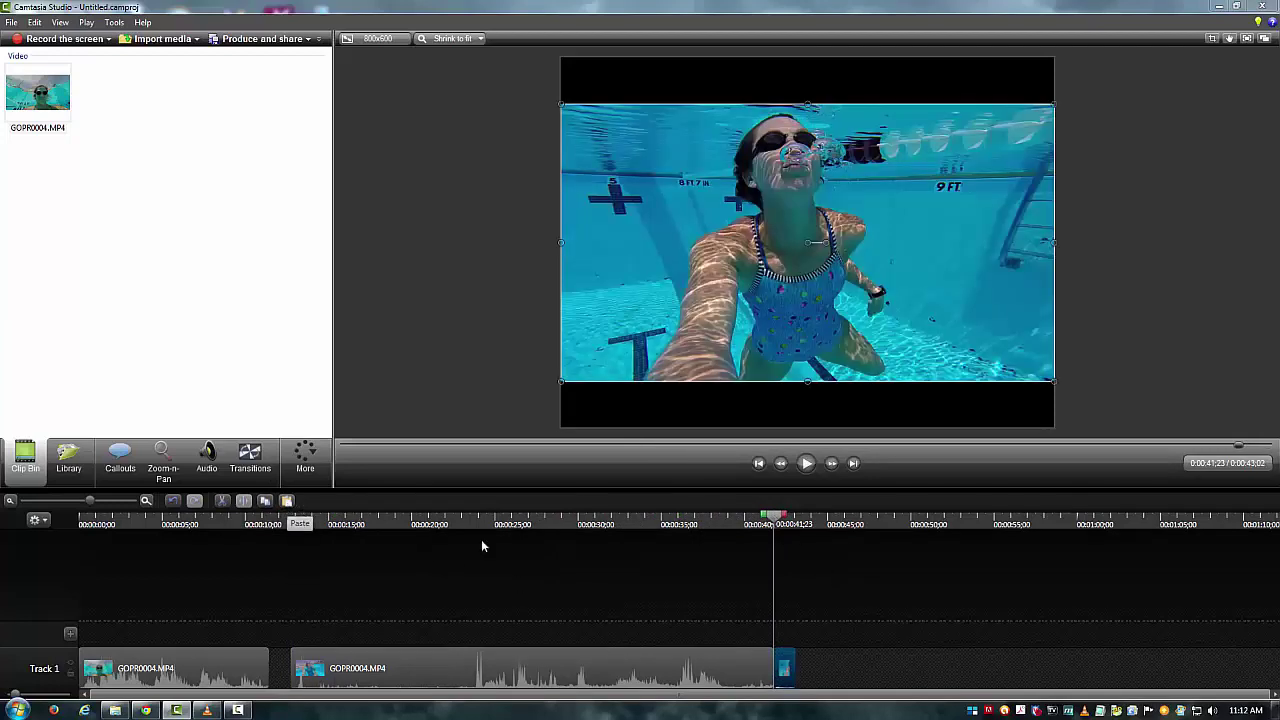
pyautogui.moveTo(775, 518)
pyautogui.mouseDown()
pyautogui.moveTo(791, 518)
pyautogui.moveTo(775, 518)
pyautogui.mouseUp()
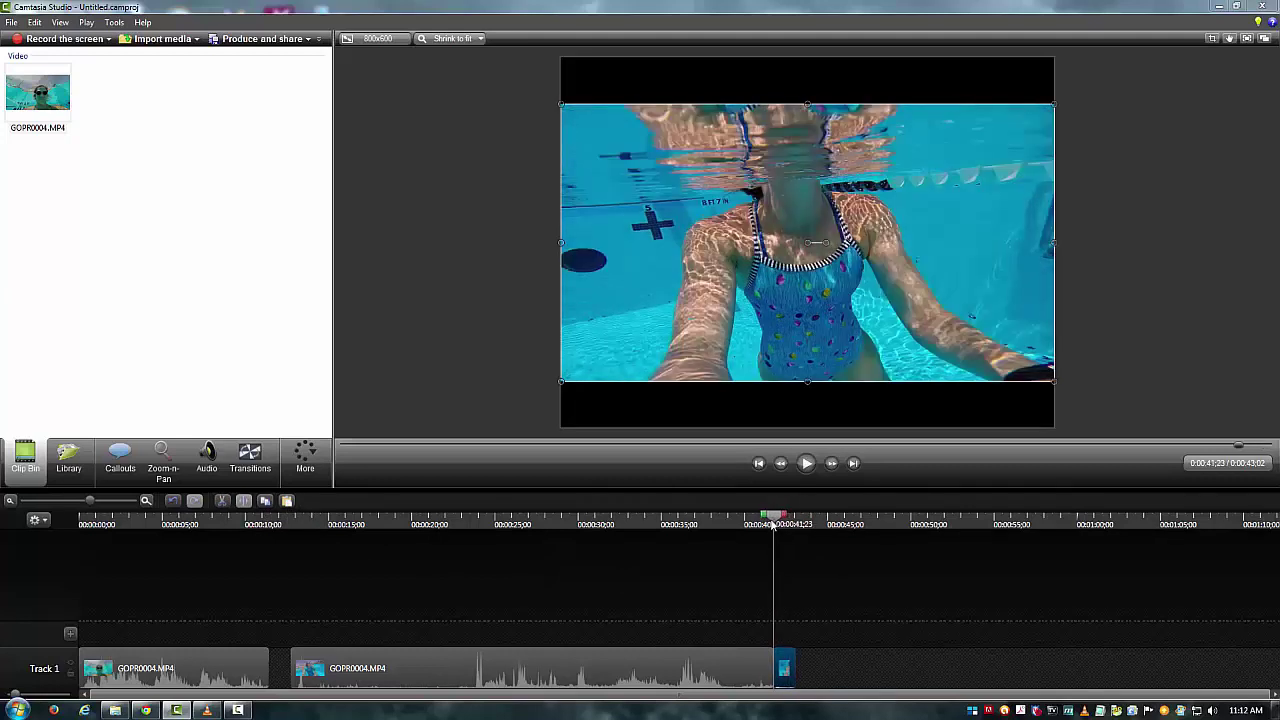
# - Undo the sliver paste and paste a copy of the first piece at 0:41:23 instead
pyautogui.click(172, 500)
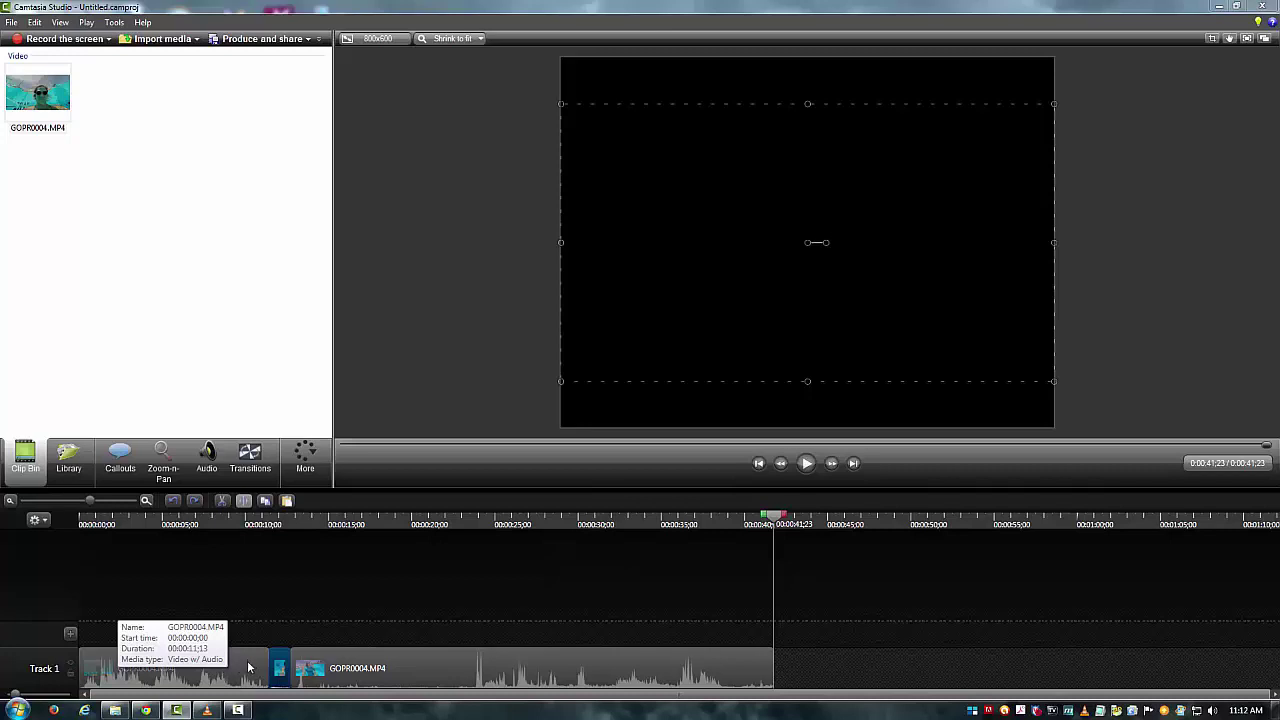
pyautogui.click(179, 678)
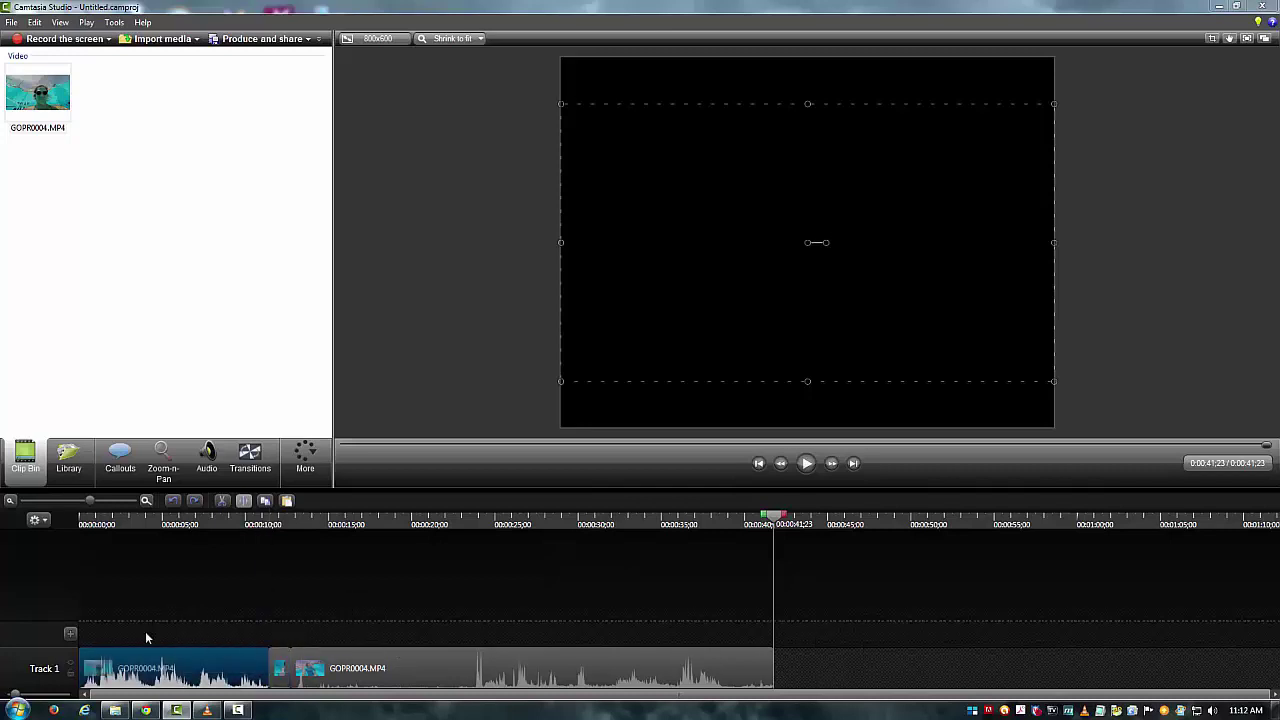
pyautogui.click(267, 501)
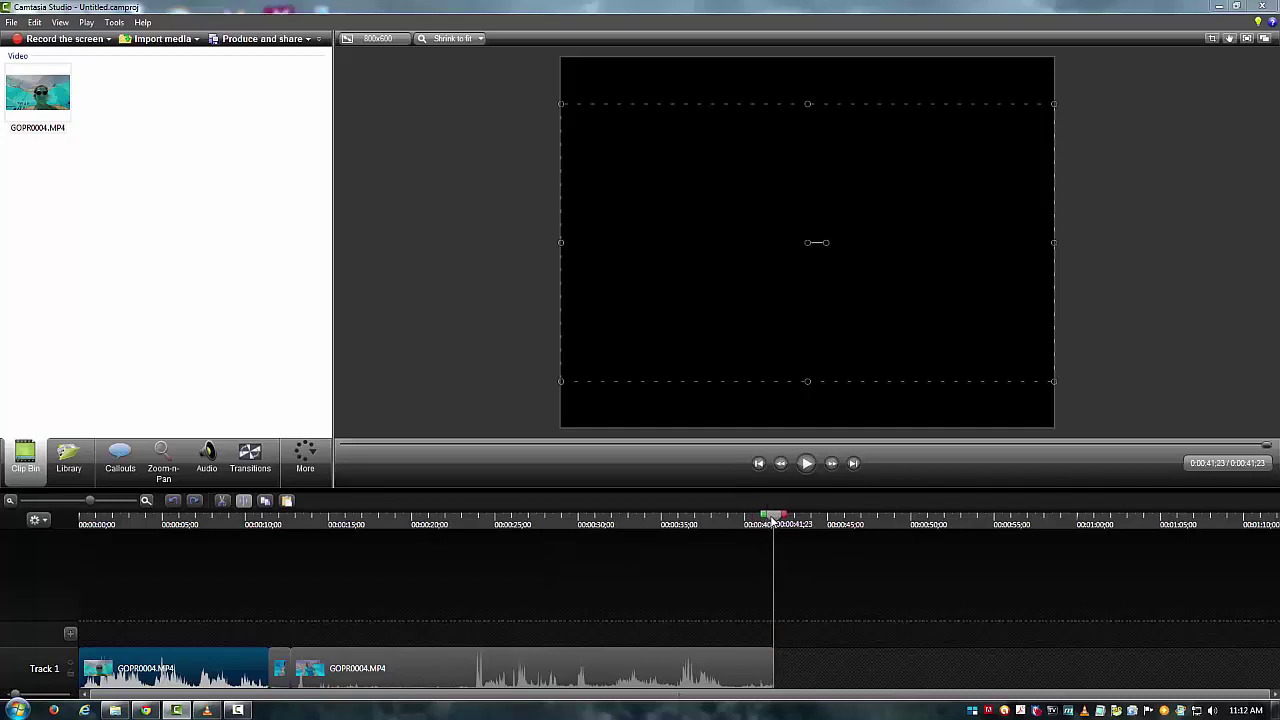
pyautogui.click(287, 501)
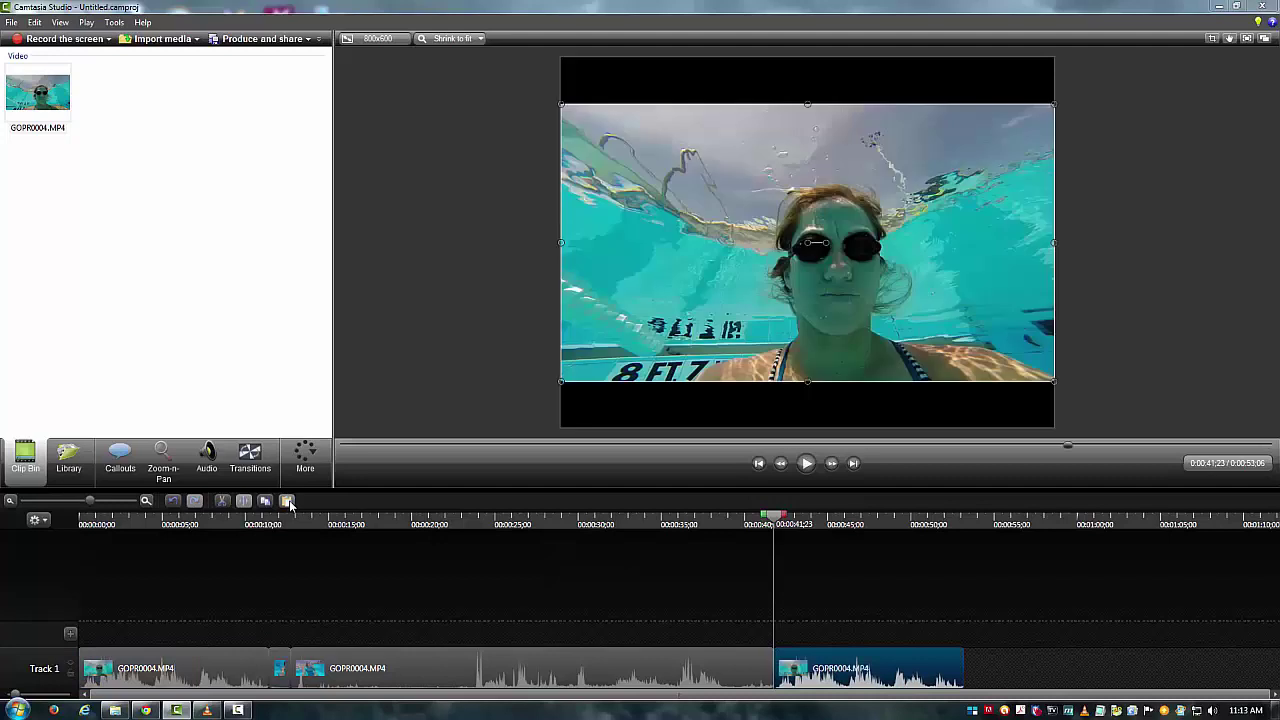
pyautogui.moveTo(868, 670)
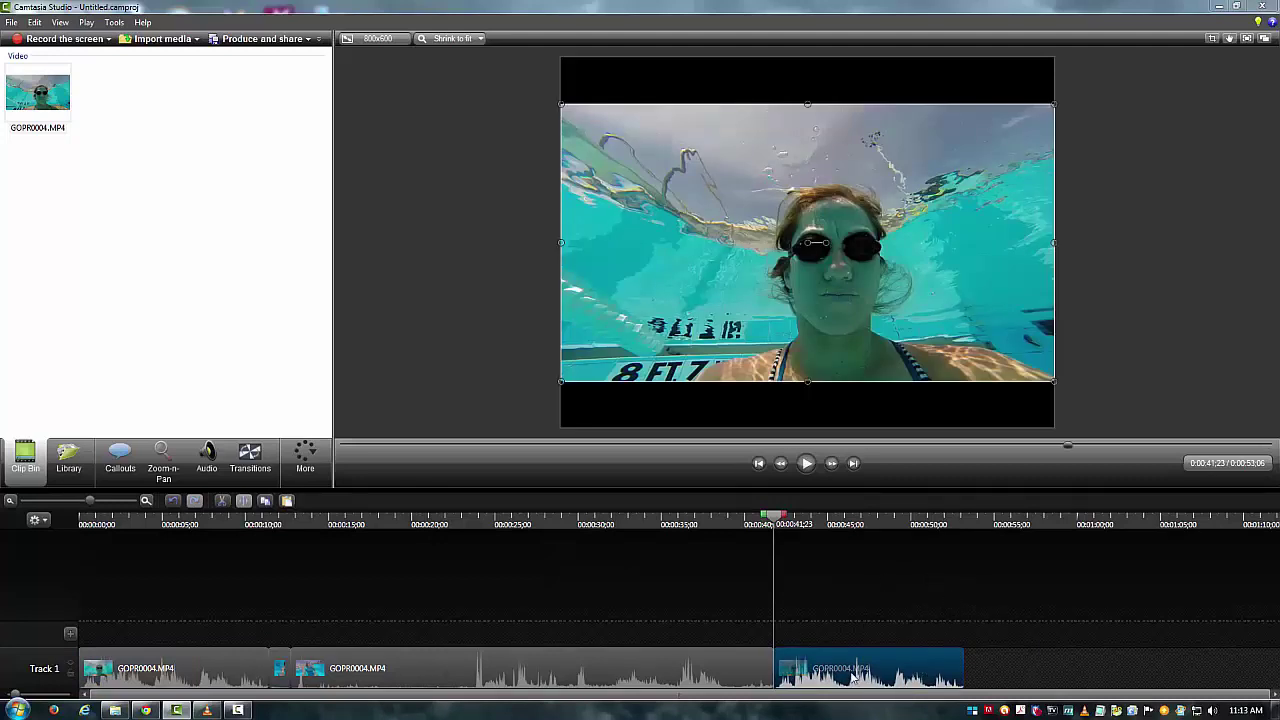
pyautogui.click(179, 524)
pyautogui.moveTo(179, 524); pyautogui.dragTo(214, 528)
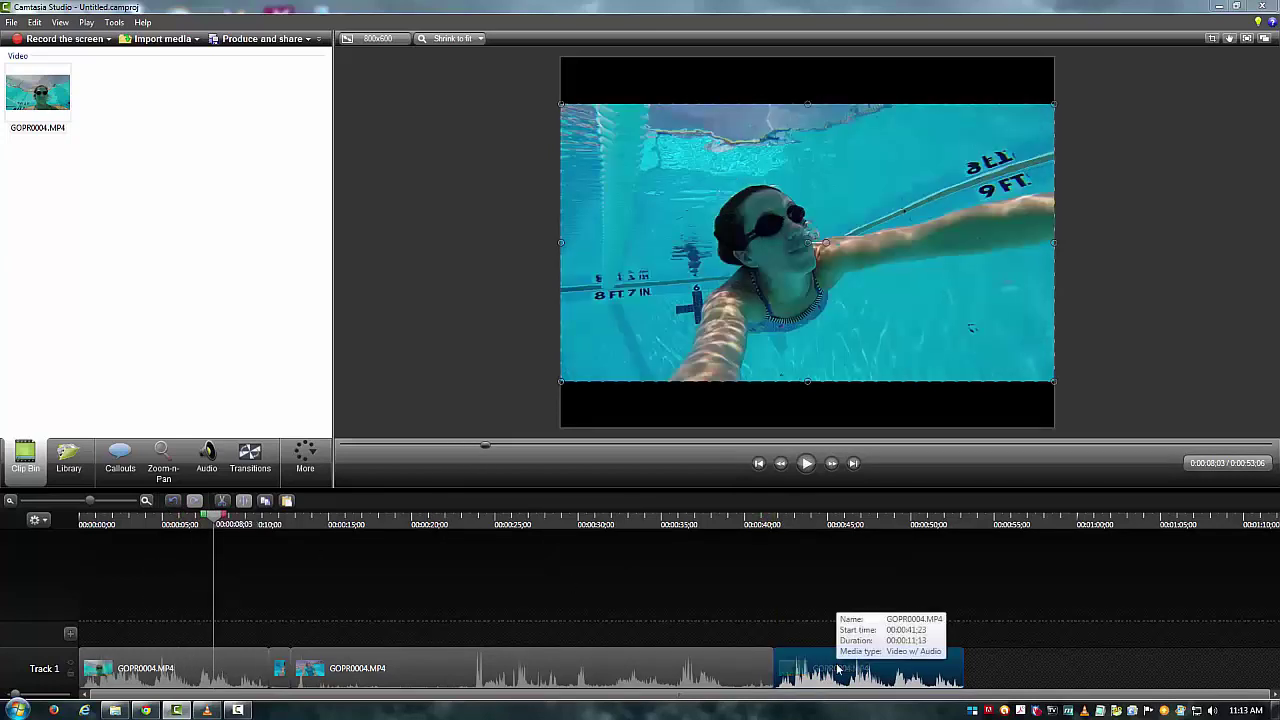
pyautogui.click(174, 503)
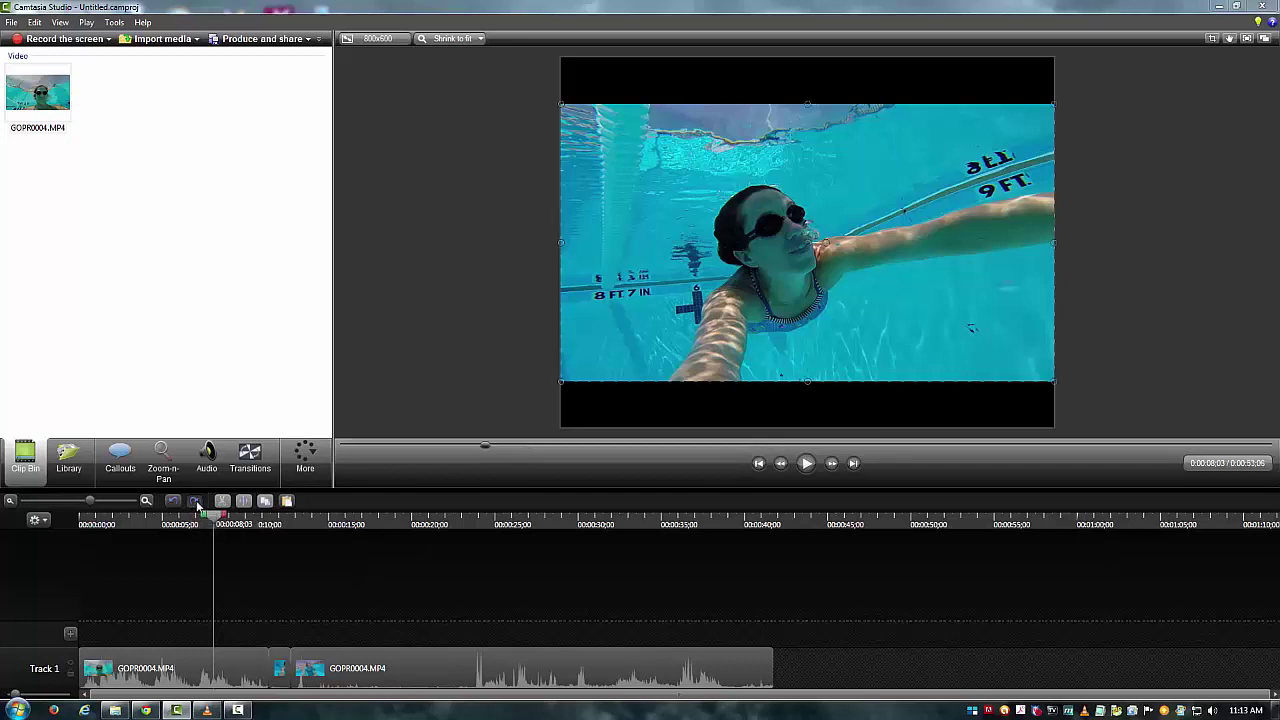
pyautogui.click(196, 506)
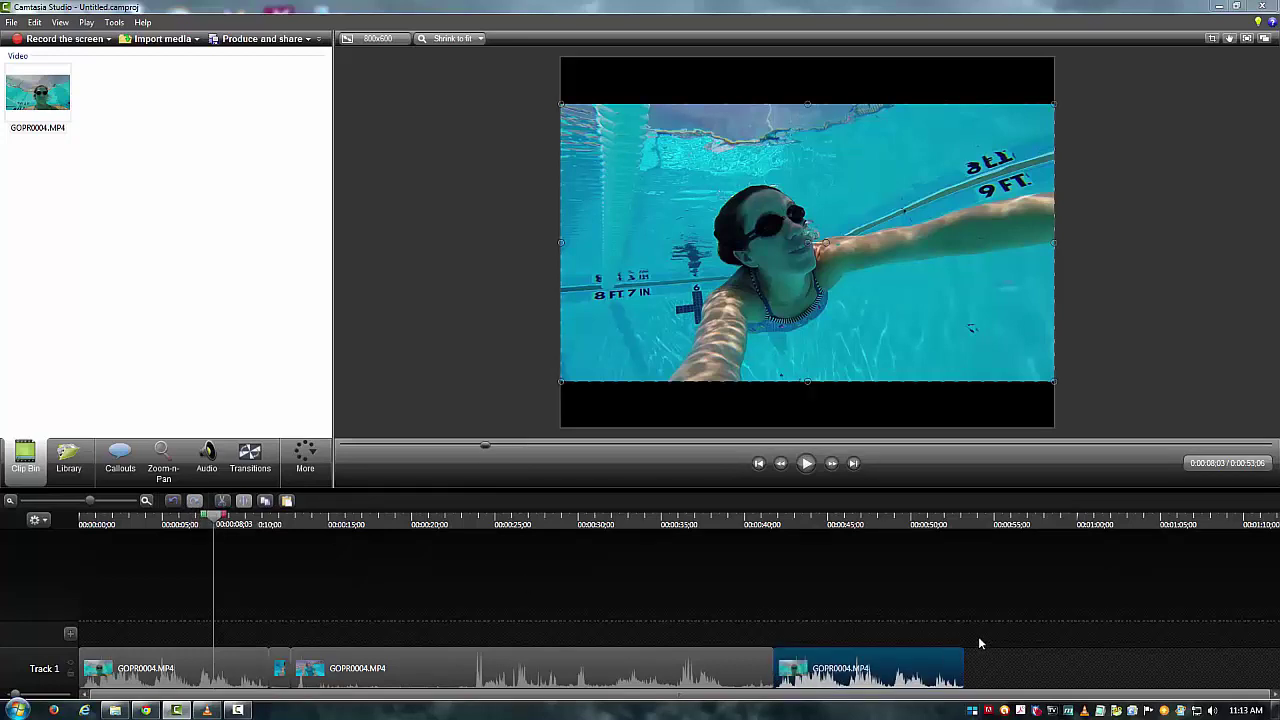
pyautogui.moveTo(208, 664); pyautogui.dragTo(203, 680)
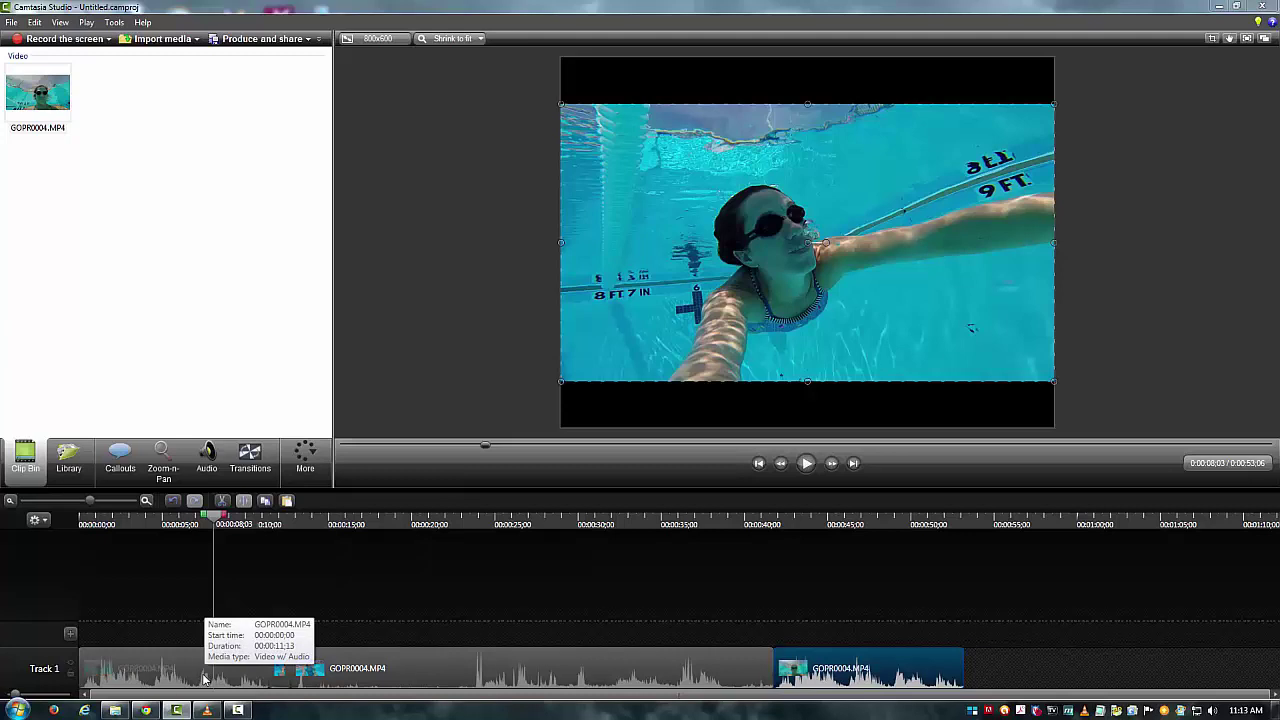
pyautogui.moveTo(203, 680); pyautogui.dragTo(153, 580)
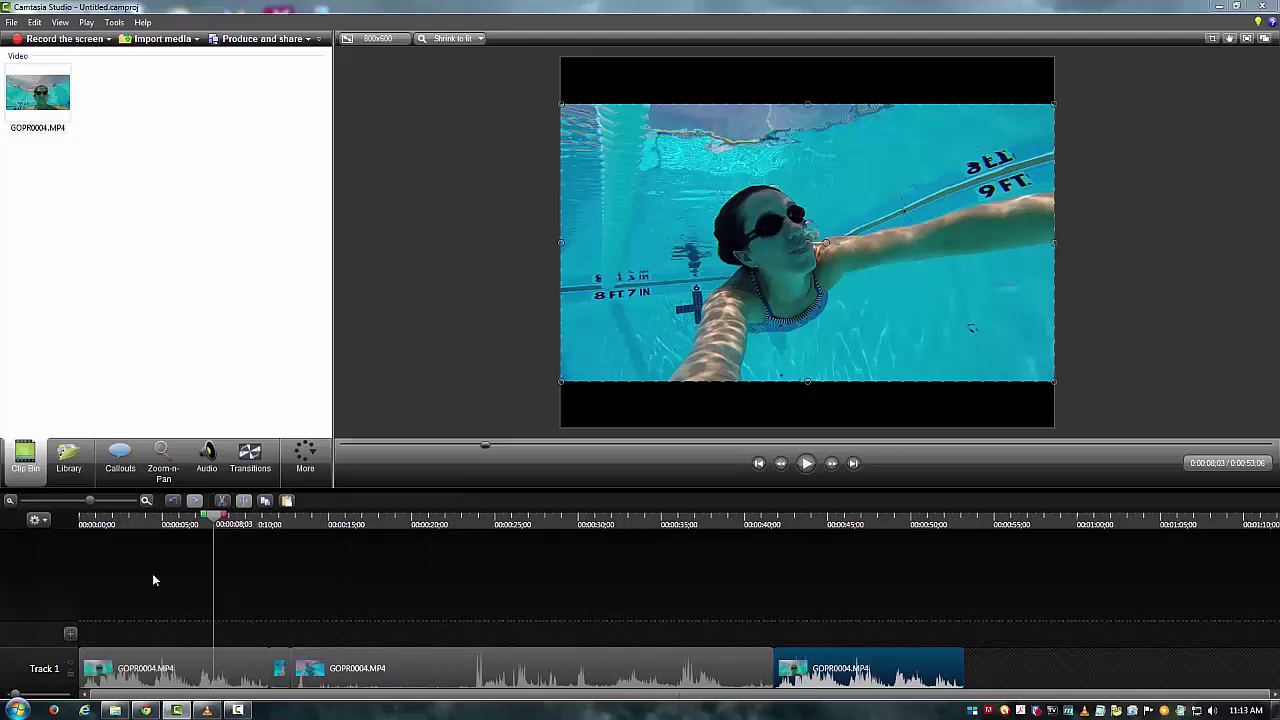